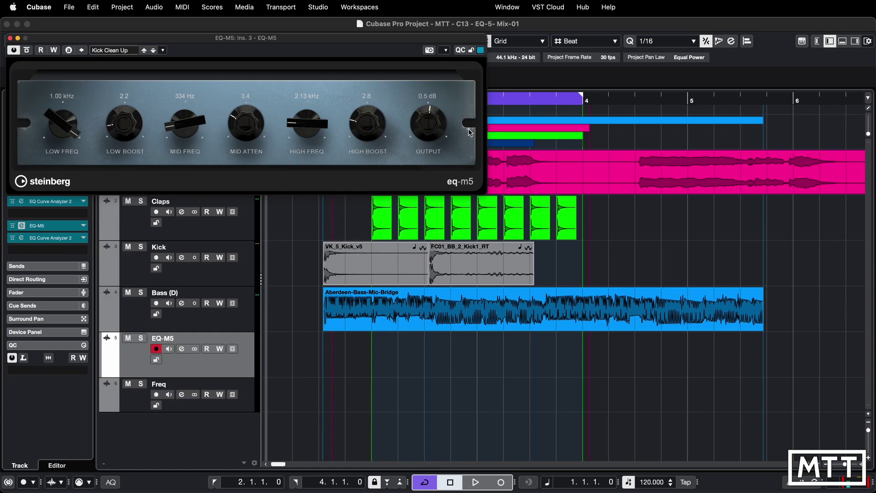
# Step: Reset the EQ-M5 low boost, mid attenuation, high boost and output to 0.0
pyautogui.click(325, 223)
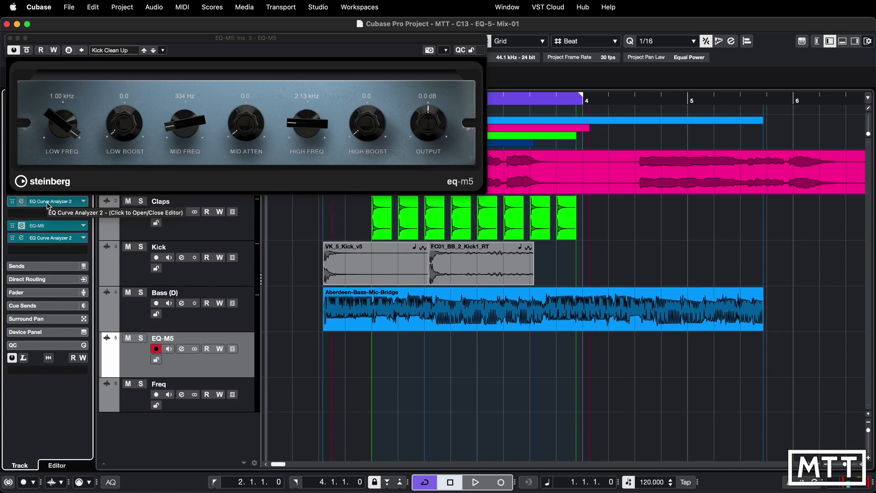
# Step: Show the EQ Curve Analyzer 2 display and lower the EQ-M5 low frequency to 500 Hz
pyautogui.click(21, 238)
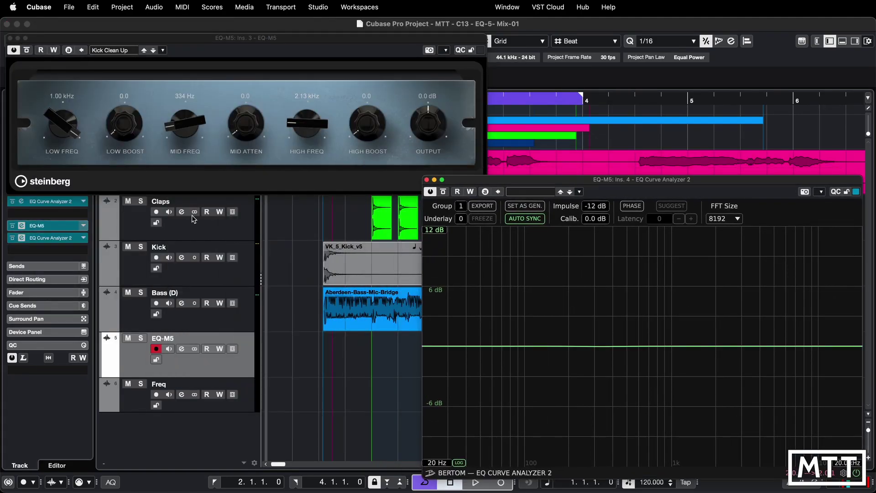
pyautogui.moveTo(518, 184); pyautogui.dragTo(511, 175)
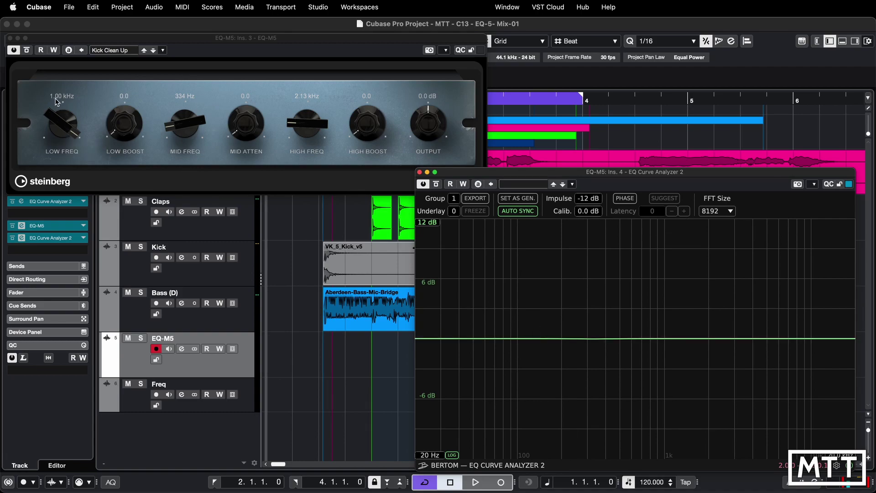
pyautogui.moveTo(57, 118); pyautogui.dragTo(50, 162)
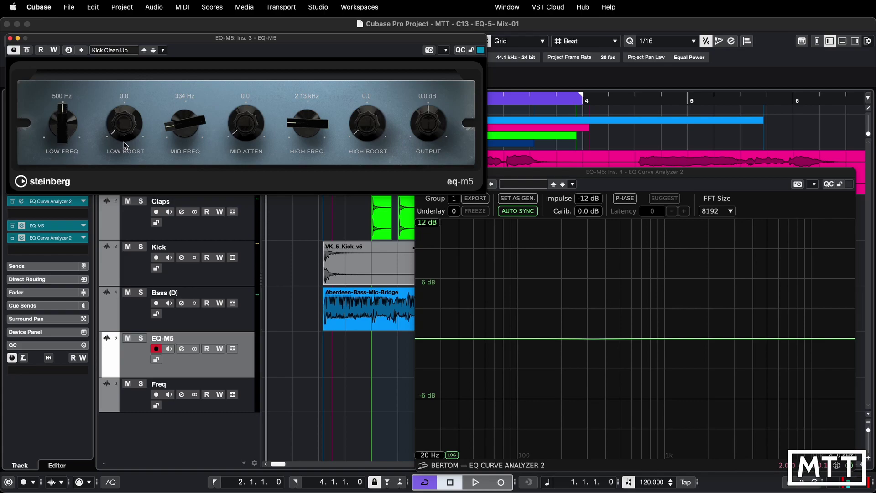
# Step: Push the low boost to maximum, back it down to about 6, and tune low frequency to 504 Hz
pyautogui.moveTo(122, 130); pyautogui.dragTo(118, 73)
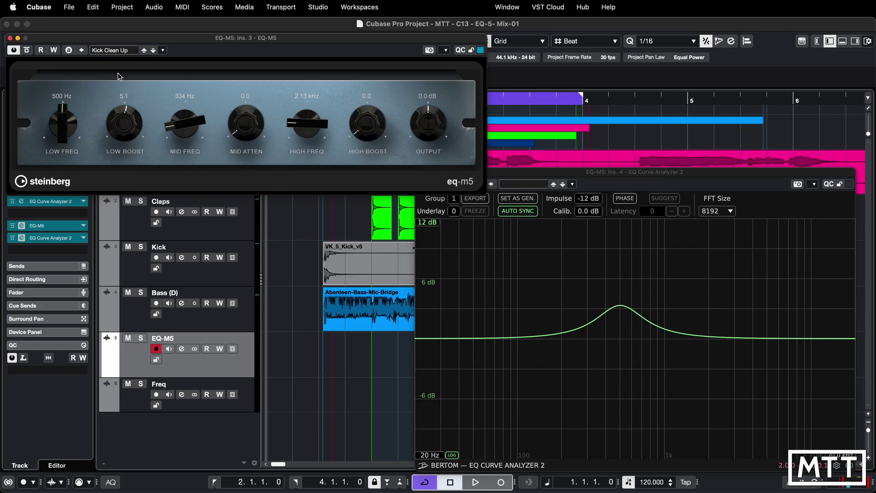
pyautogui.moveTo(118, 132); pyautogui.dragTo(118, 86)
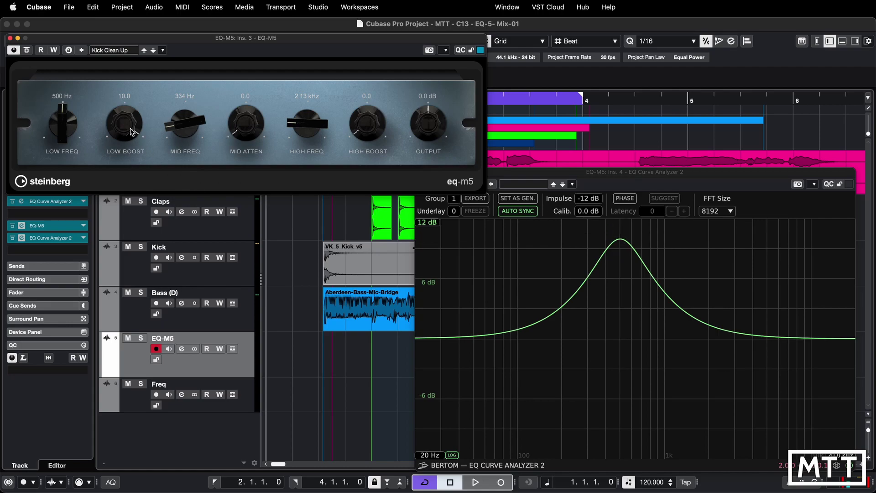
pyautogui.moveTo(132, 132); pyautogui.dragTo(132, 182)
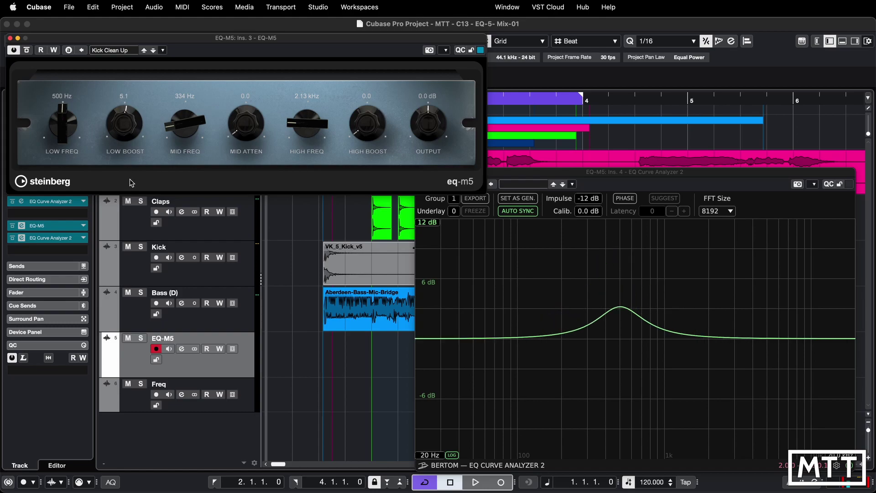
pyautogui.moveTo(64, 134); pyautogui.dragTo(59, 115)
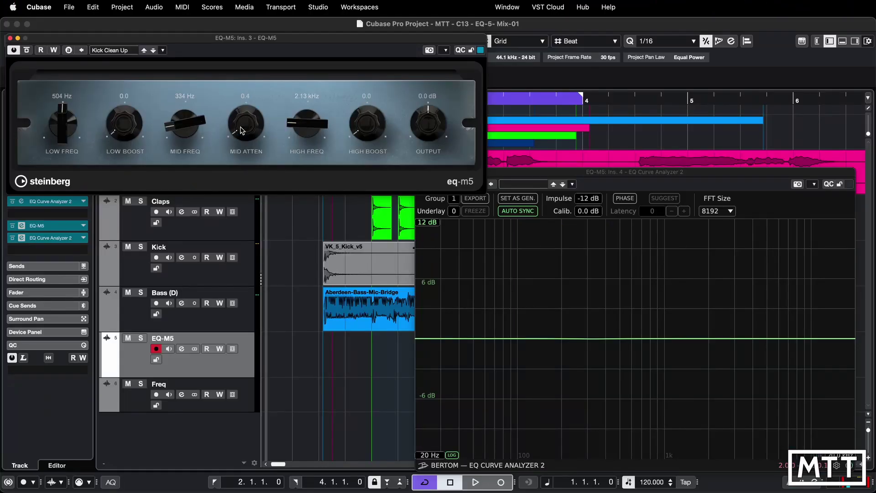
# Step: Cut the mid band by 4.9 and sweep the dip up into the kHz range
pyautogui.moveTo(242, 115); pyautogui.dragTo(246, 88)
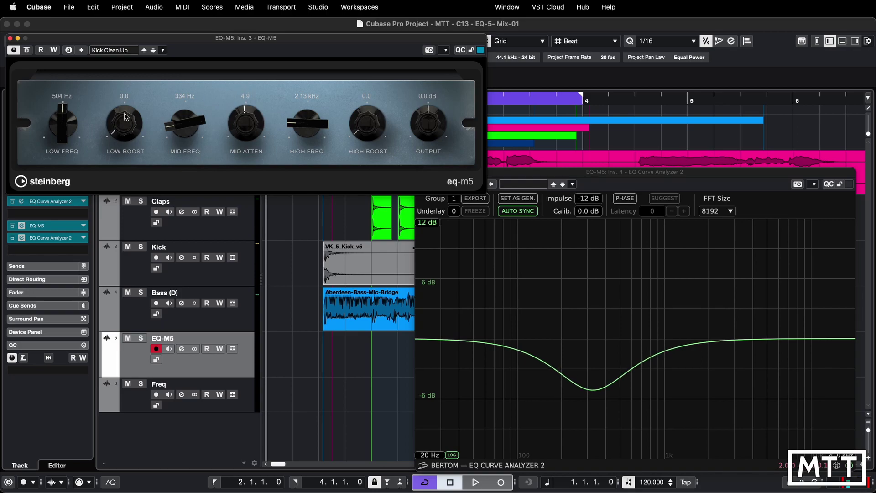
pyautogui.moveTo(181, 132); pyautogui.dragTo(178, 98)
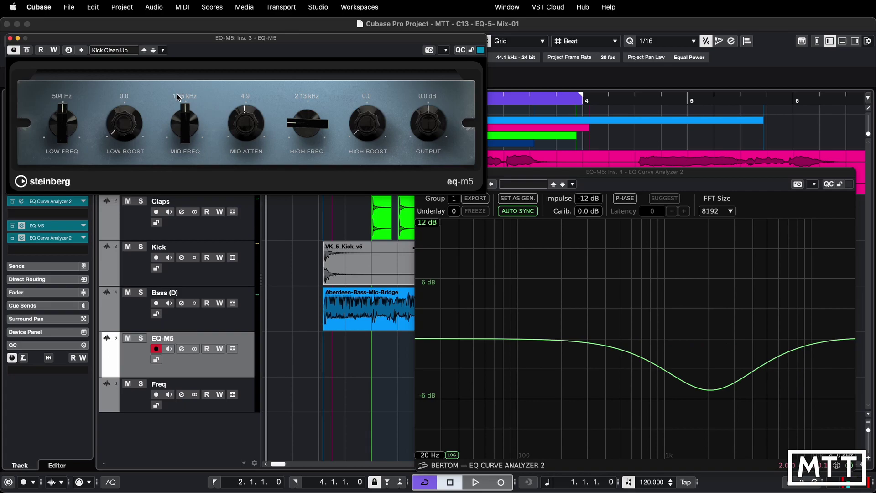
# Step: Enter mid frequency 200 Hz, then 1.50 kHz, and set low frequency to 1.00 kHz
pyautogui.click(188, 96)
pyautogui.write('200')
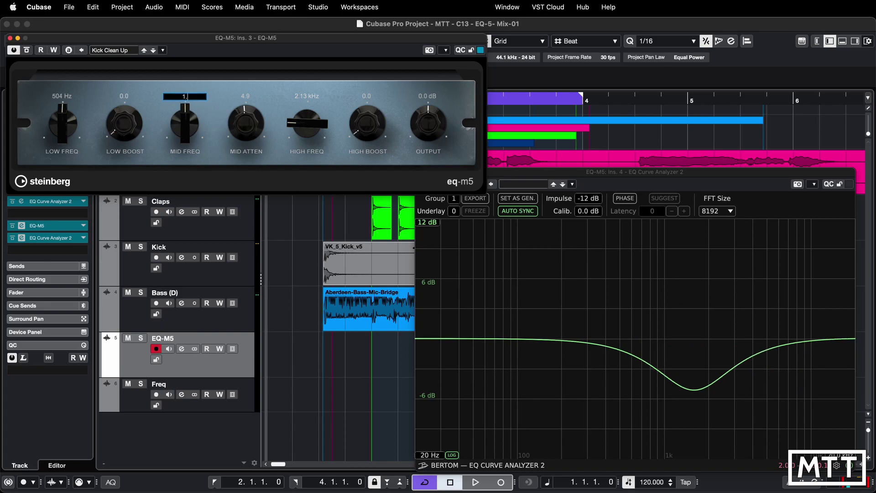
pyautogui.press('Return')
pyautogui.click(186, 97)
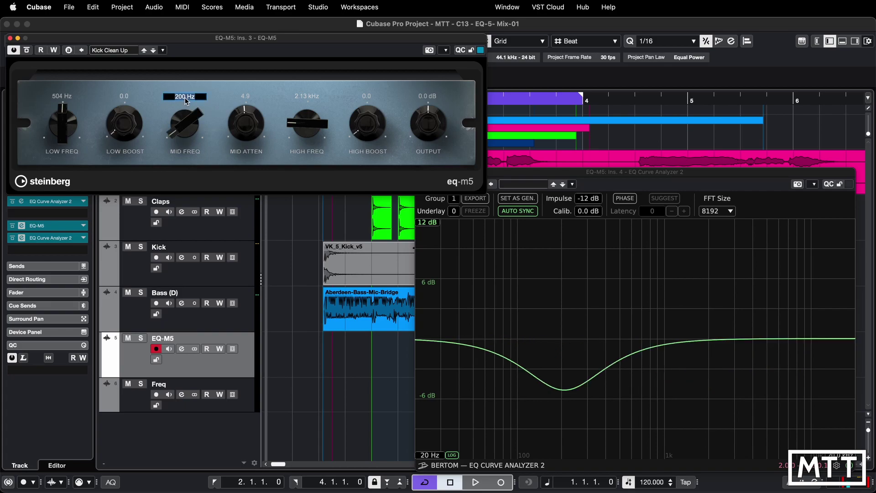
pyautogui.write('1500')
pyautogui.press('Return')
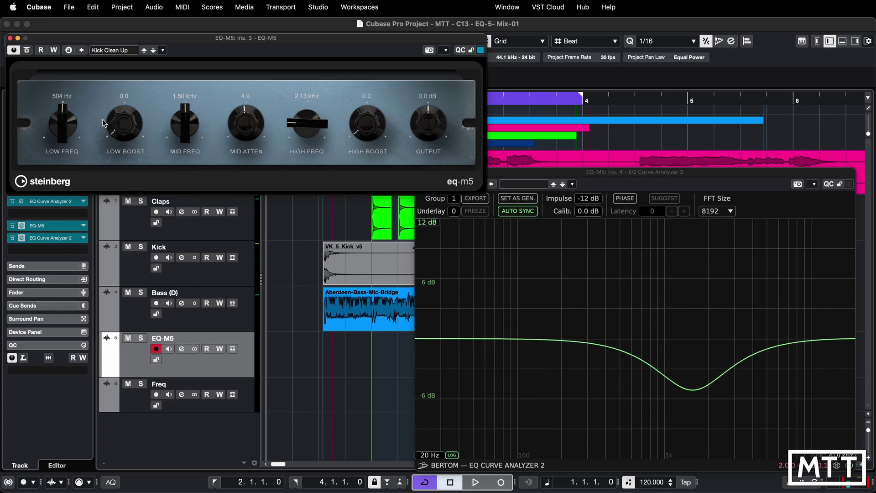
pyautogui.click(66, 97)
pyautogui.write('1000')
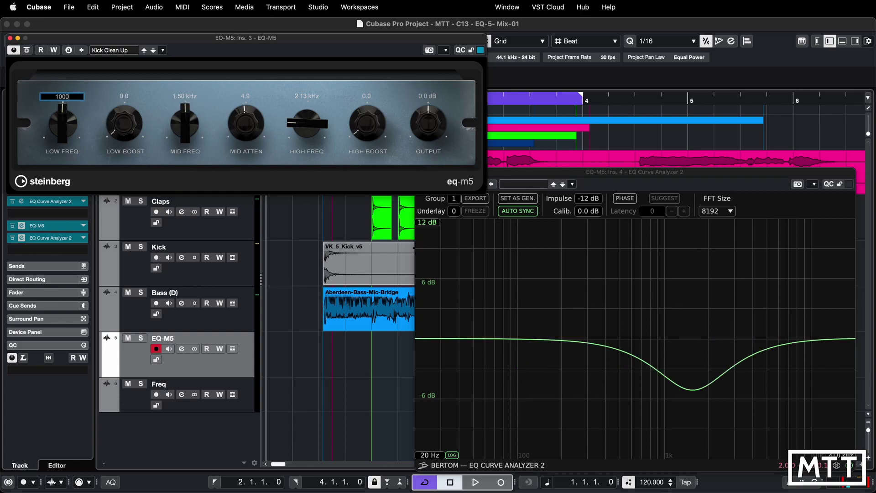
pyautogui.press('Return')
# Step: Set mid frequency to 1000 Hz, mid attenuation to 5.0 and low boost to 5.0
pyautogui.click(191, 96)
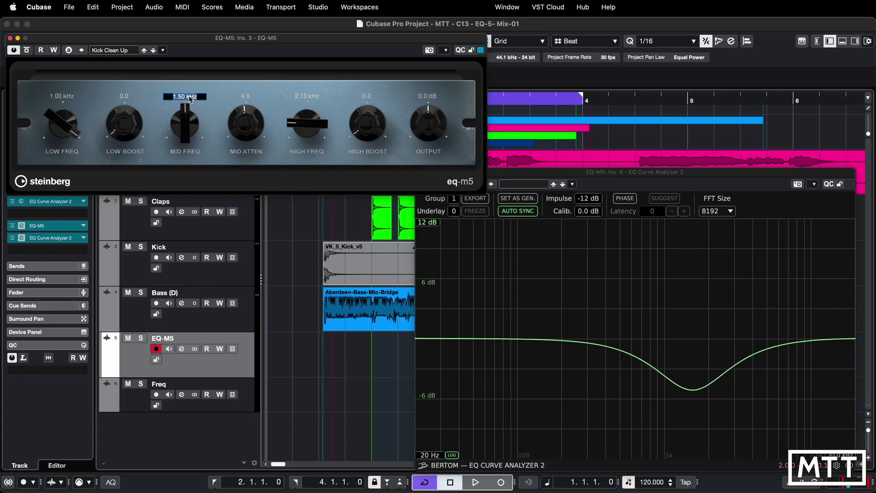
pyautogui.write('1000')
pyautogui.press('Return')
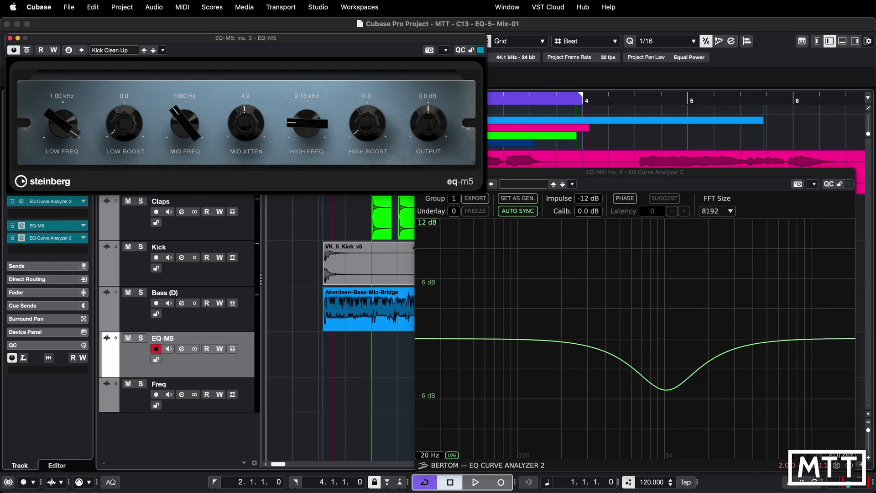
pyautogui.click(248, 98)
pyautogui.write('5')
pyautogui.press('Return')
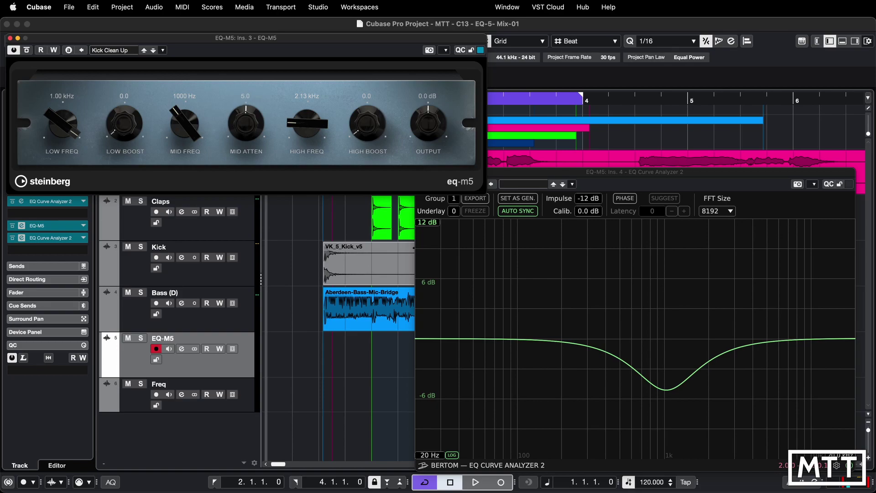
pyautogui.click(126, 96)
pyautogui.write('5')
pyautogui.press('Return')
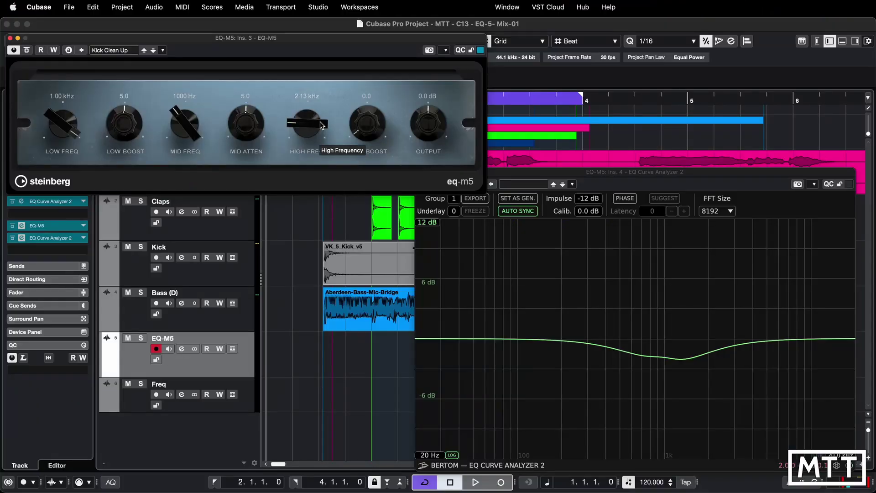
# Step: Return mid attenuation and low boost to 0.0
pyautogui.click(246, 96)
pyautogui.write('0')
pyautogui.press('Return')
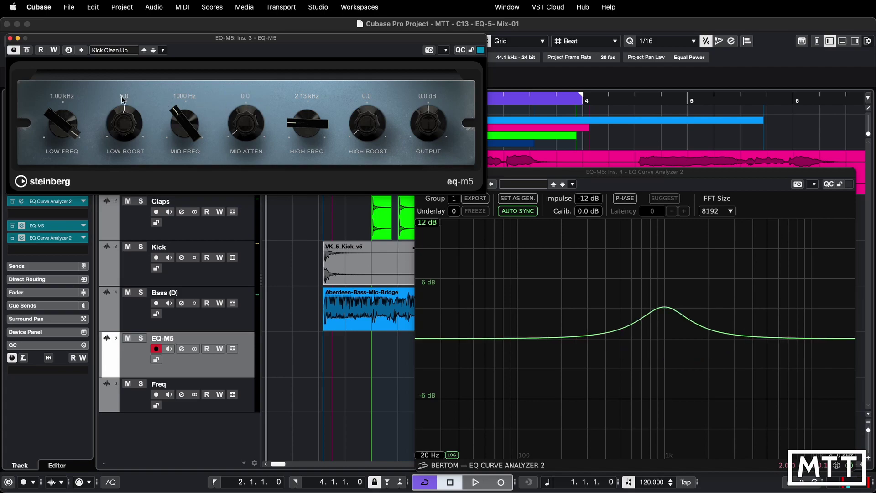
pyautogui.click(124, 95)
pyautogui.write('0')
pyautogui.press('Return')
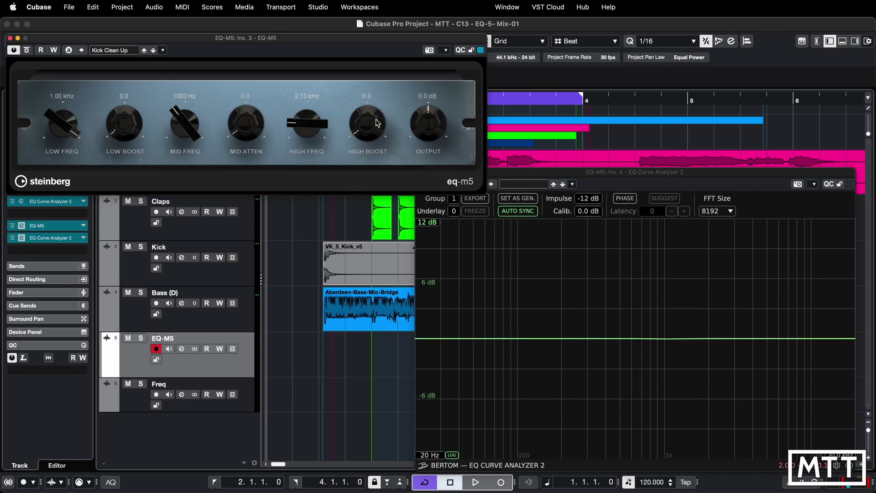
# Step: Add 5.0 high boost at 1.50 kHz and restore low boost to 5.0
pyautogui.click(369, 96)
pyautogui.write('5')
pyautogui.press('Return')
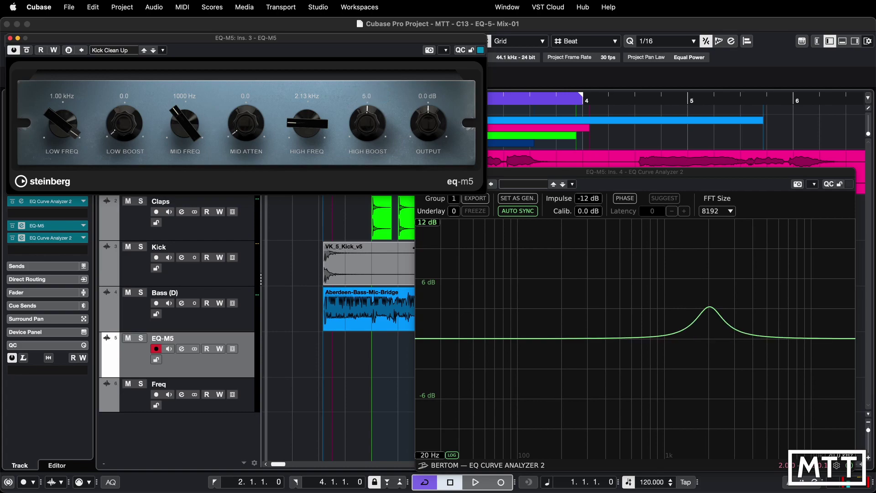
pyautogui.moveTo(300, 130); pyautogui.dragTo(300, 157)
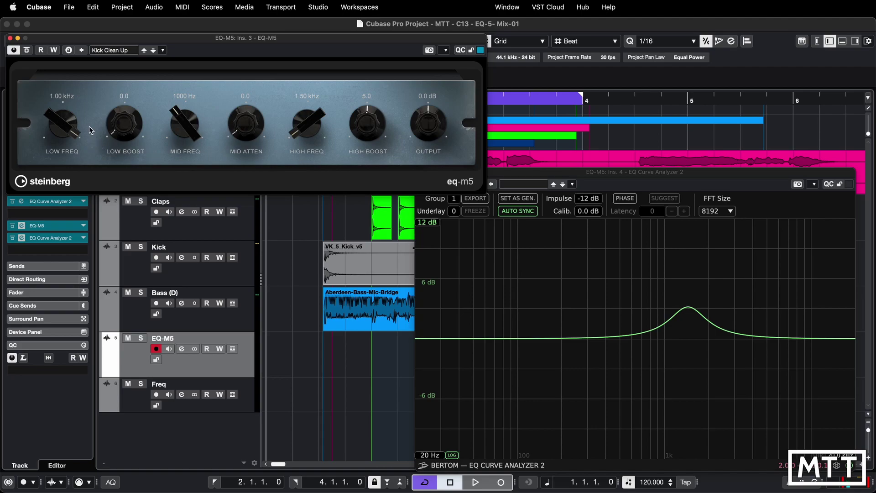
pyautogui.click(124, 96)
pyautogui.write('5')
pyautogui.press('Return')
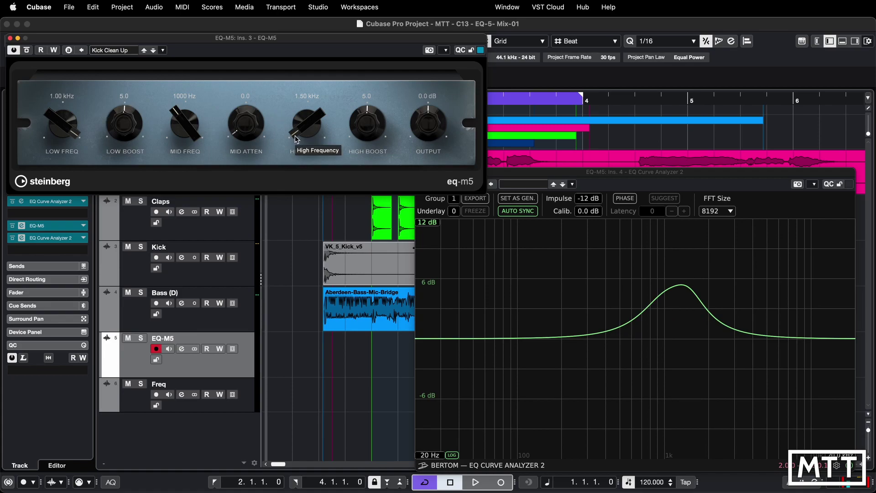
# Step: Drag low frequency to 200 Hz, mid cut to 4.3, and high frequency to 2.78 kHz
pyautogui.moveTo(55, 116); pyautogui.dragTo(54, 223)
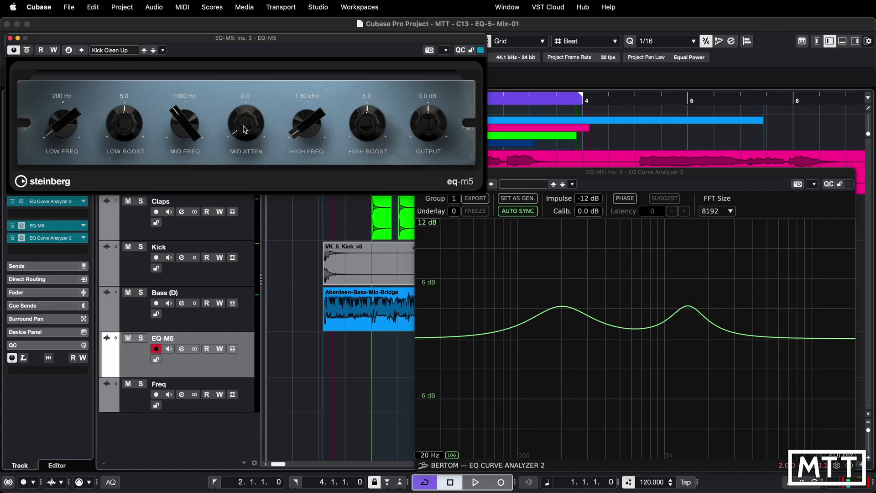
pyautogui.moveTo(243, 130); pyautogui.dragTo(246, 91)
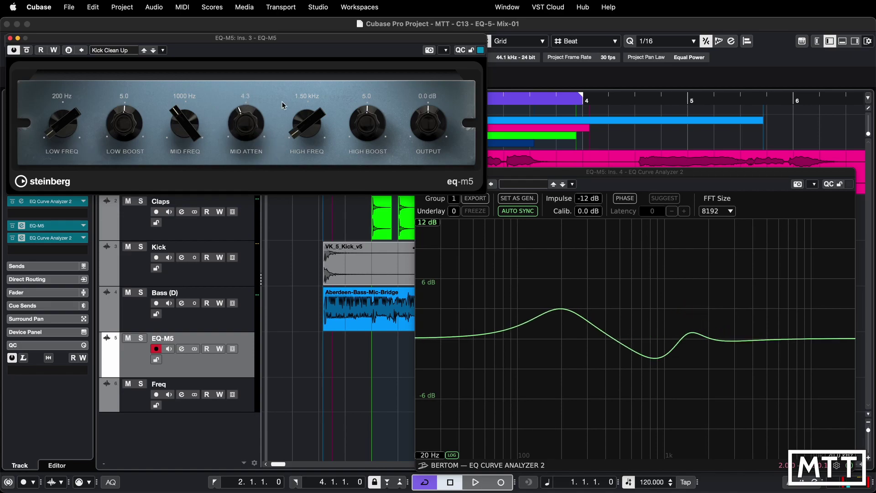
pyautogui.moveTo(302, 124); pyautogui.dragTo(303, 81)
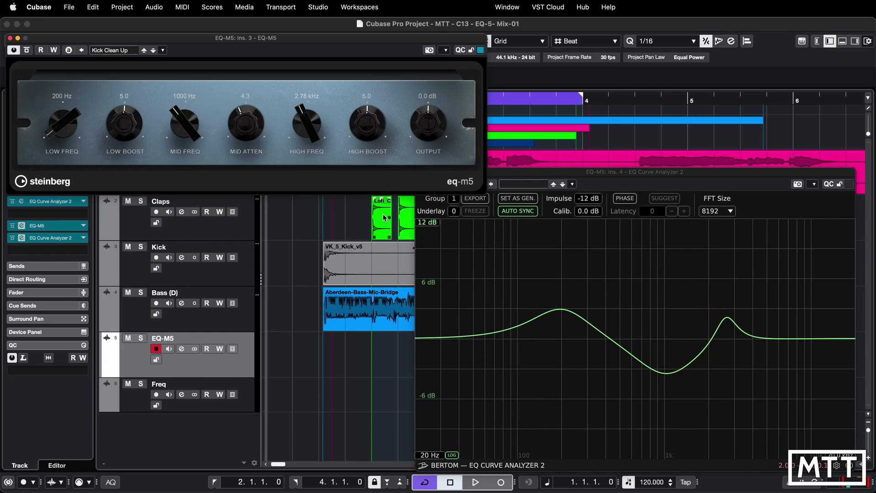
# Step: Audition the Backing Vocal Cut and Electic Guitar Fattener EQ-M5 presets
pyautogui.click(124, 51)
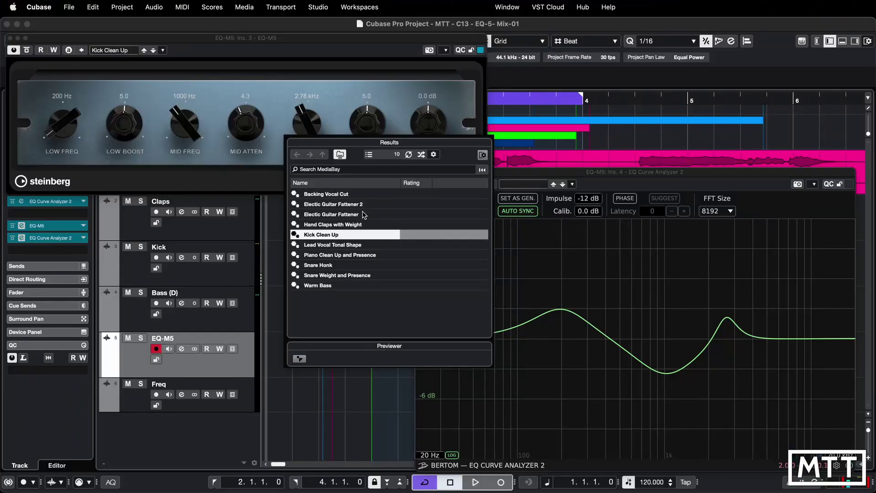
pyautogui.click(337, 196)
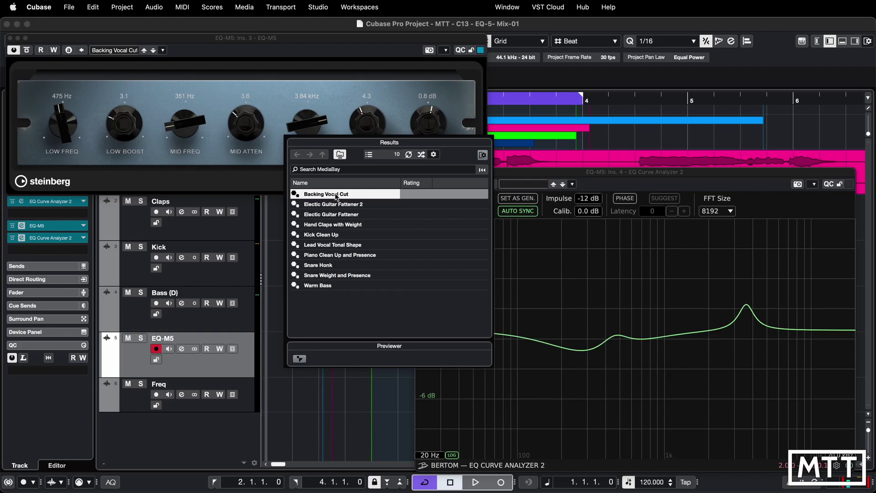
pyautogui.click(345, 92)
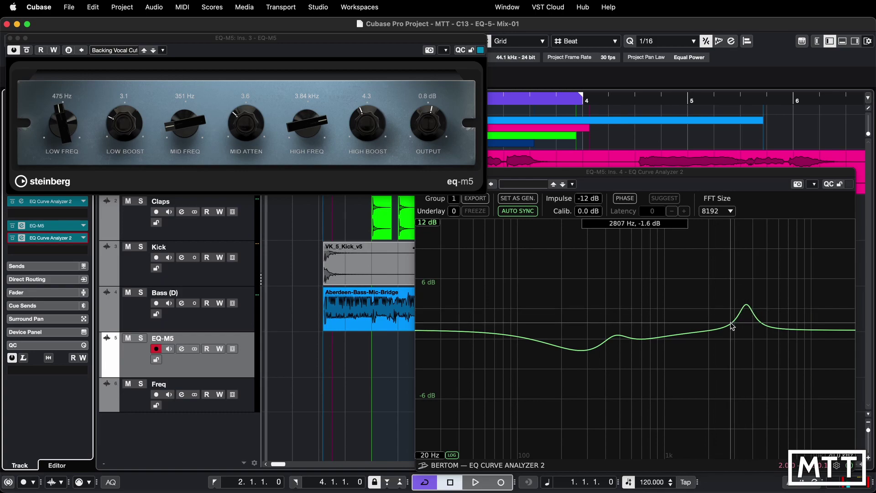
pyautogui.click(123, 51)
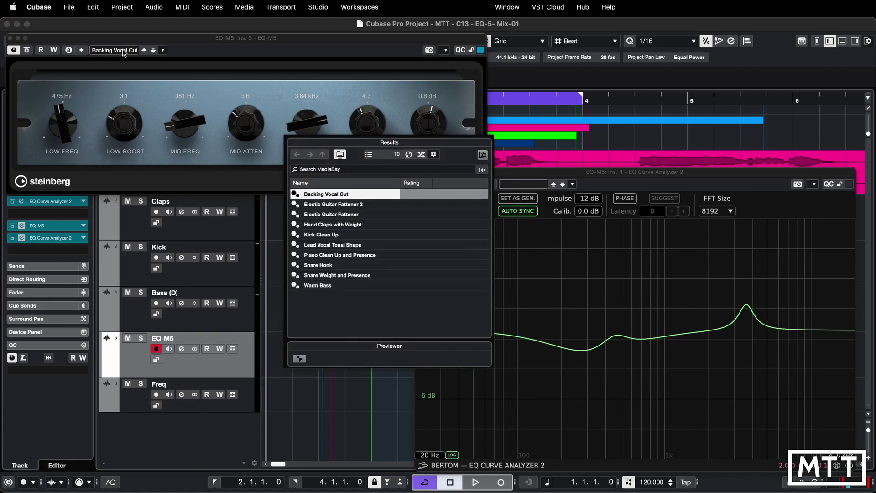
pyautogui.click(347, 214)
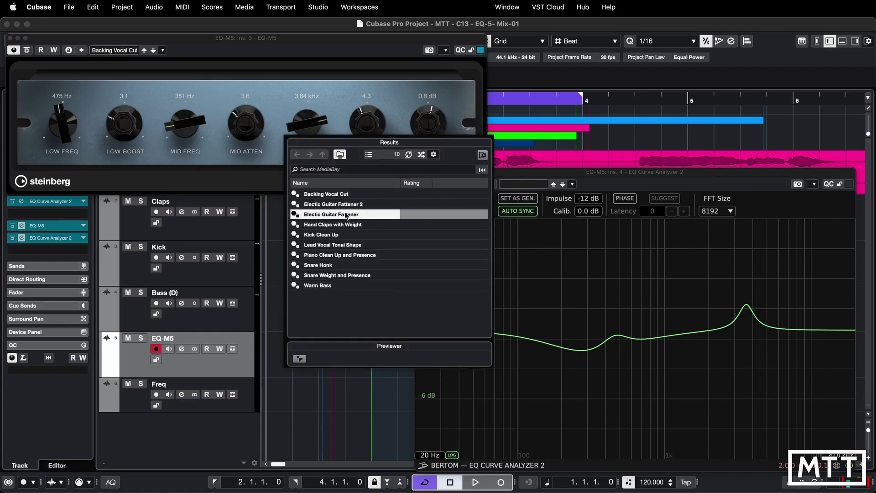
pyautogui.click(388, 89)
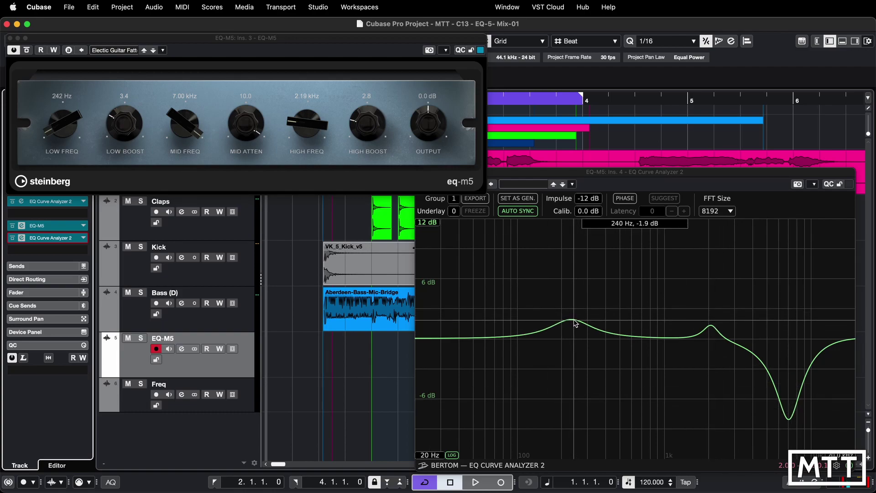
# Step: Load Kick Clean Up, then Hand Claps with Weight, ending with the Warm Bass preset
pyautogui.click(123, 51)
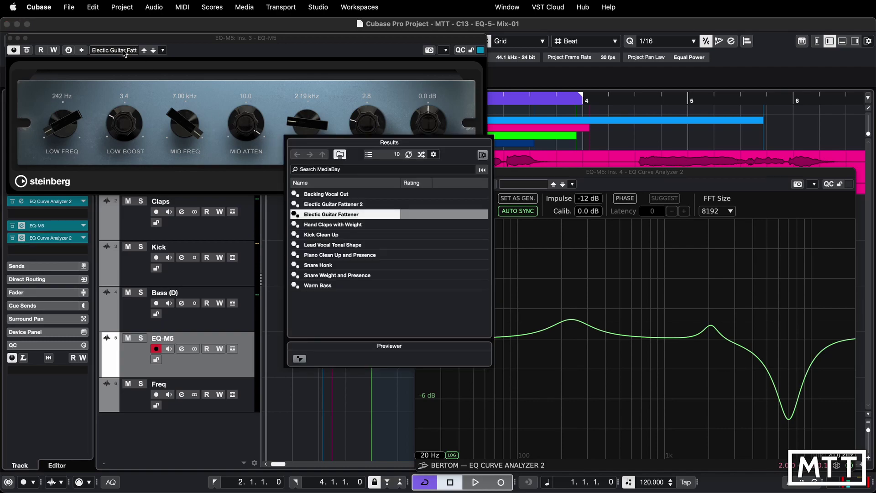
pyautogui.click(334, 236)
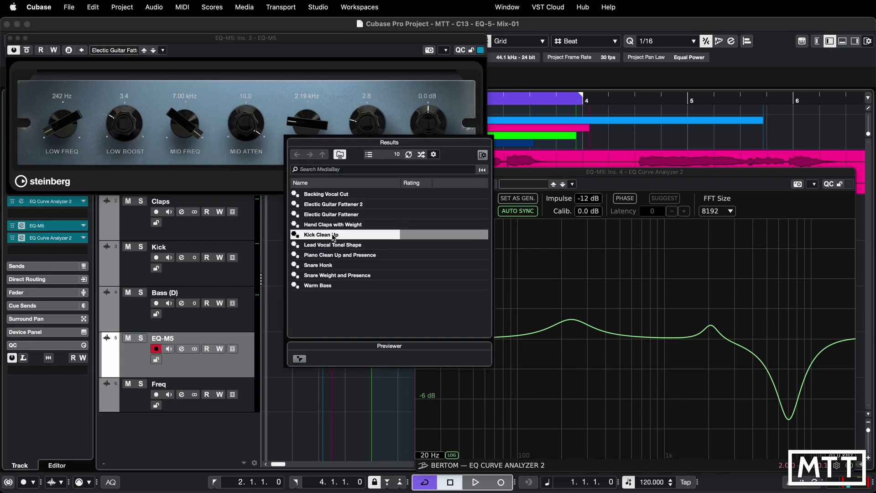
pyautogui.click(346, 101)
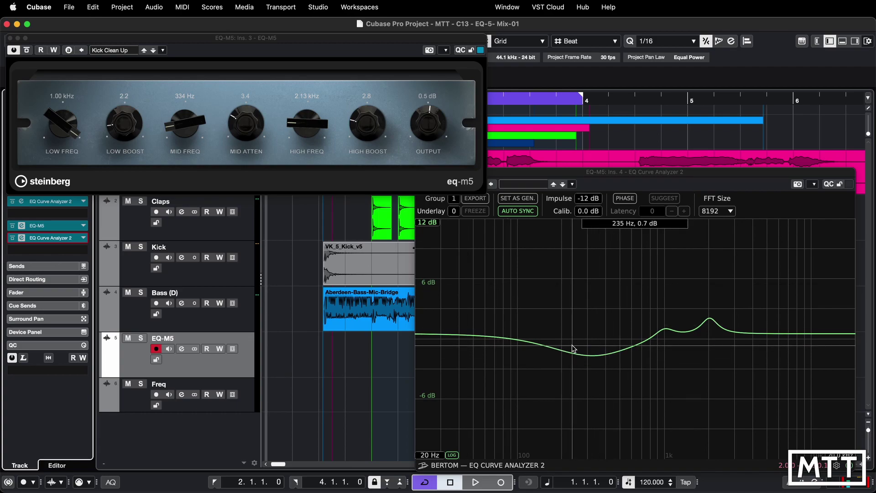
pyautogui.click(128, 51)
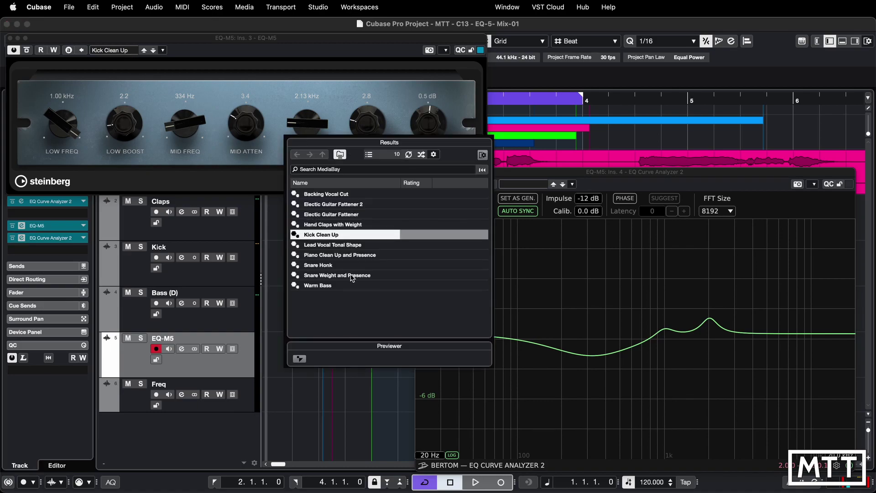
pyautogui.click(343, 225)
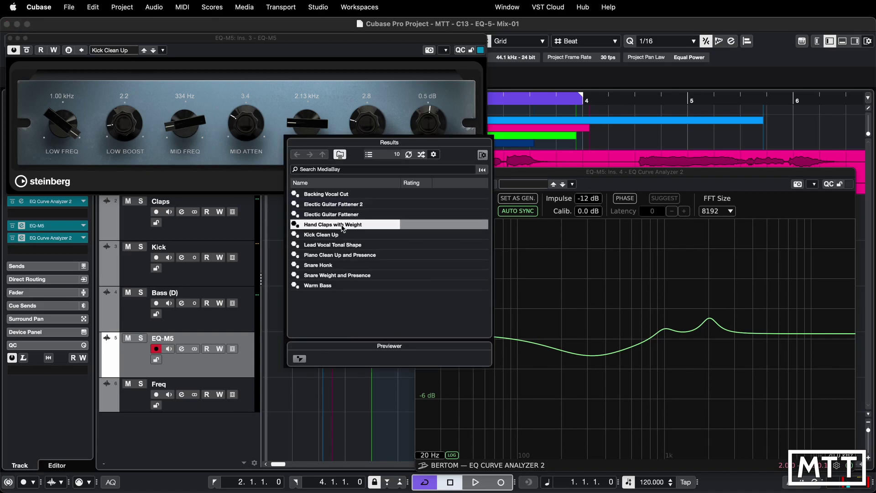
pyautogui.click(335, 101)
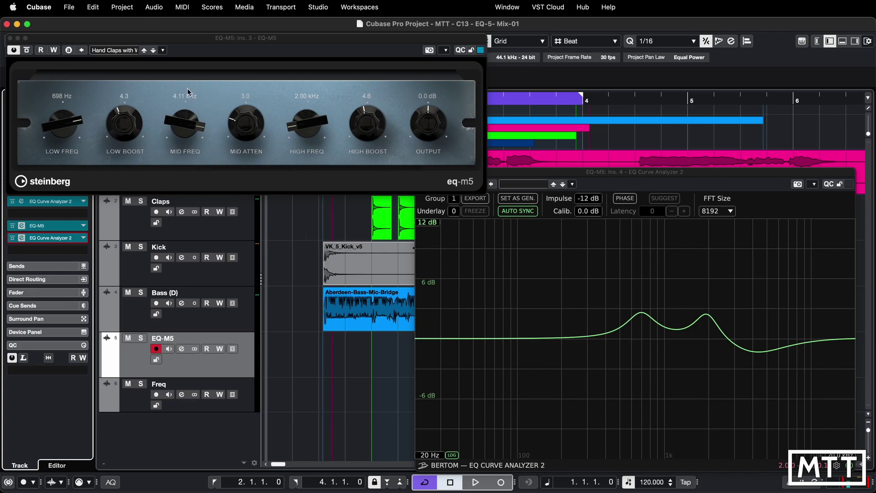
pyautogui.click(119, 50)
pyautogui.click(314, 286)
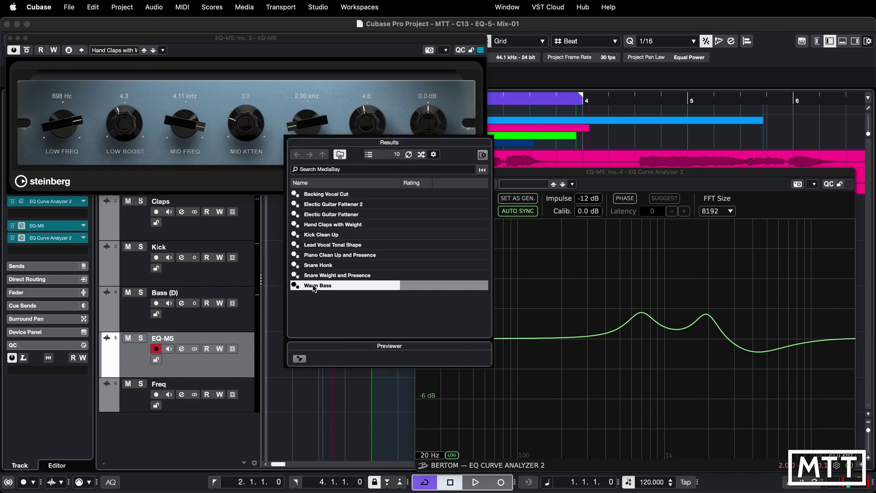
pyautogui.click(366, 92)
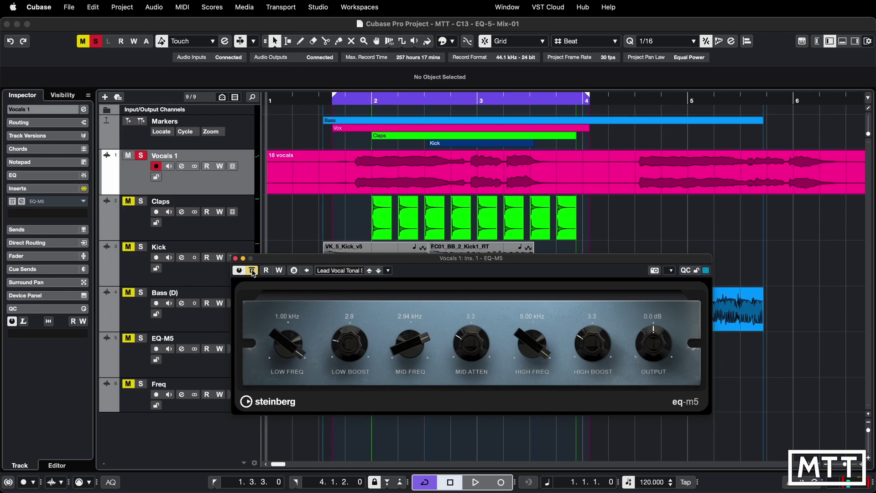
# Step: Play the vocals, toggling the EQ-M5 bypass to compare, leave it active, then stop
pyautogui.press('space')
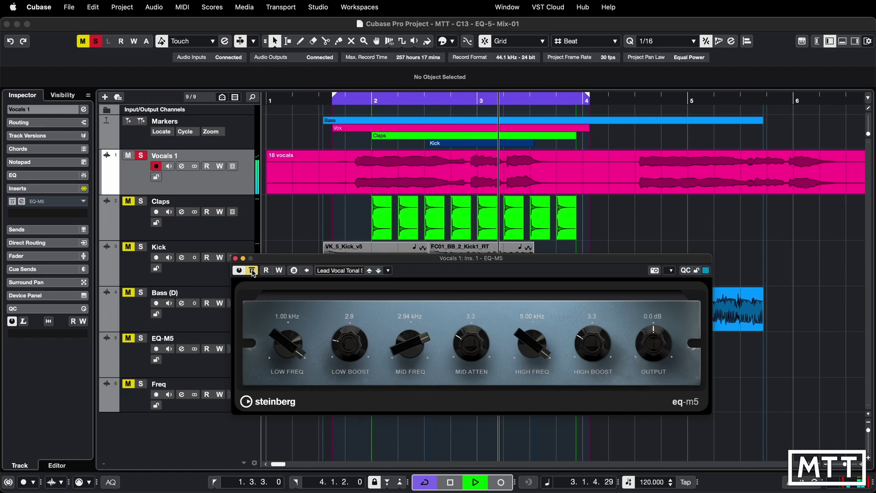
pyautogui.click(253, 271)
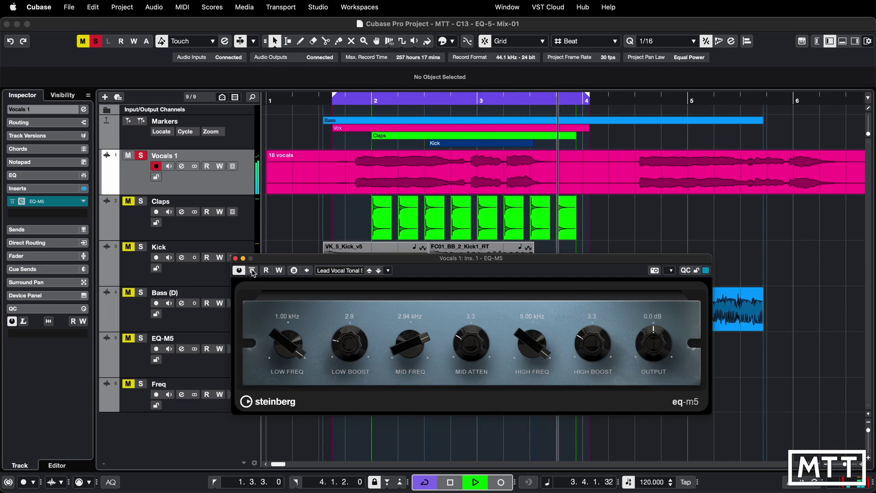
pyautogui.click(253, 271)
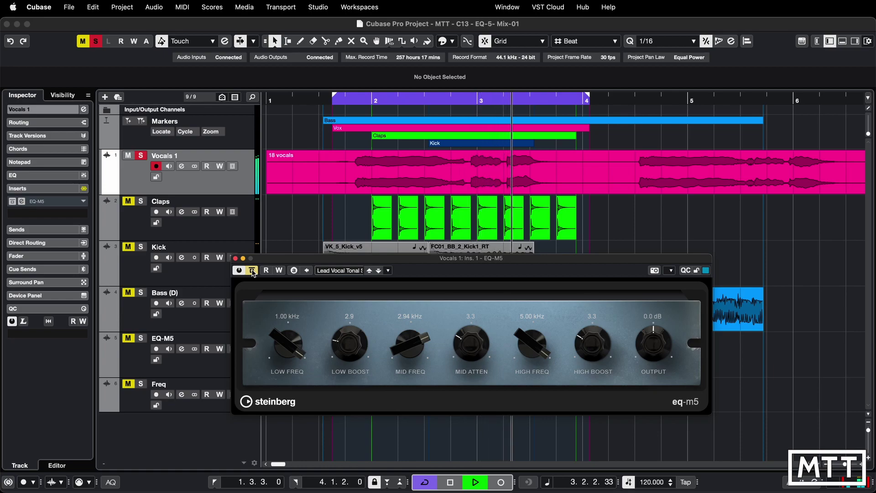
pyautogui.click(253, 271)
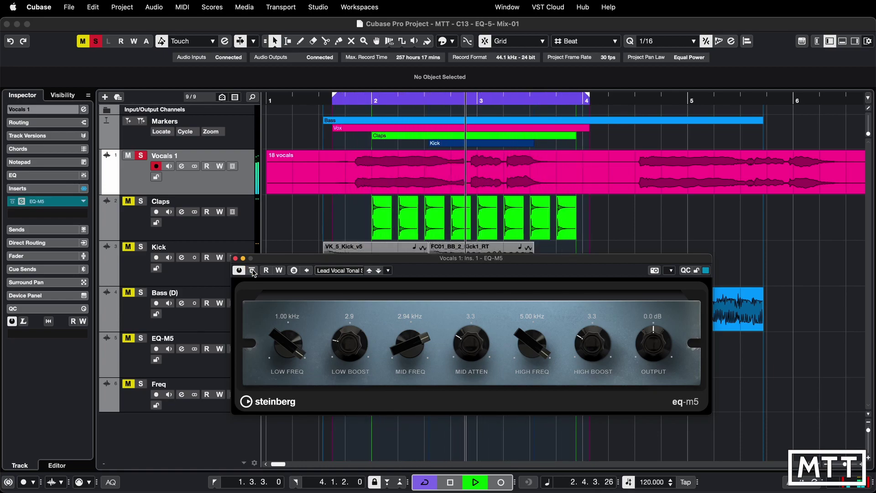
pyautogui.press('space')
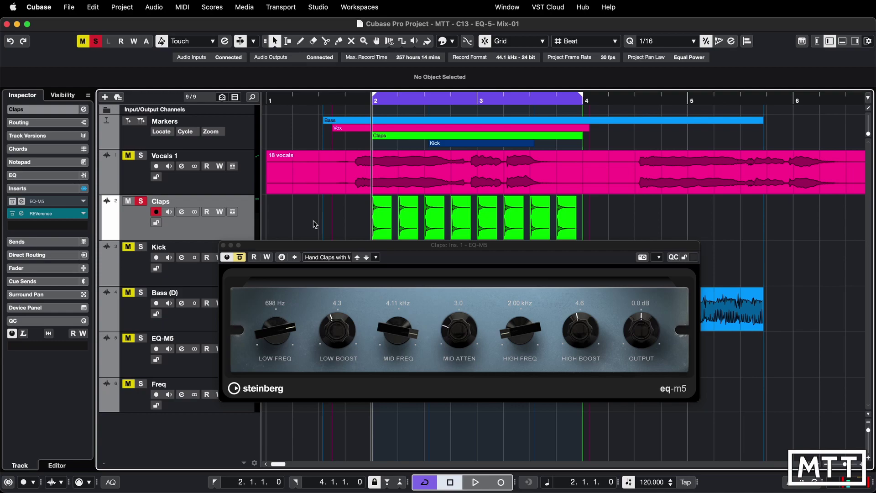
# Step: Play the claps through the Hand Claps with Weight EQ, then stop playback
pyautogui.press('space')
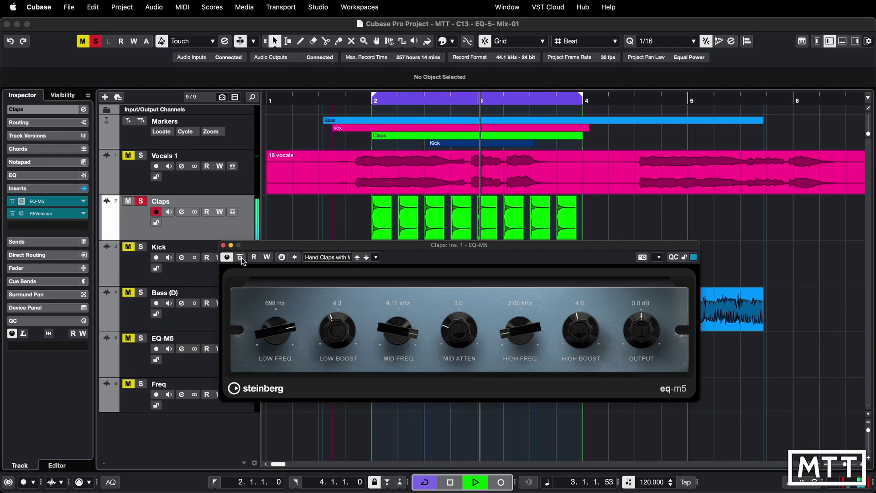
pyautogui.press('space')
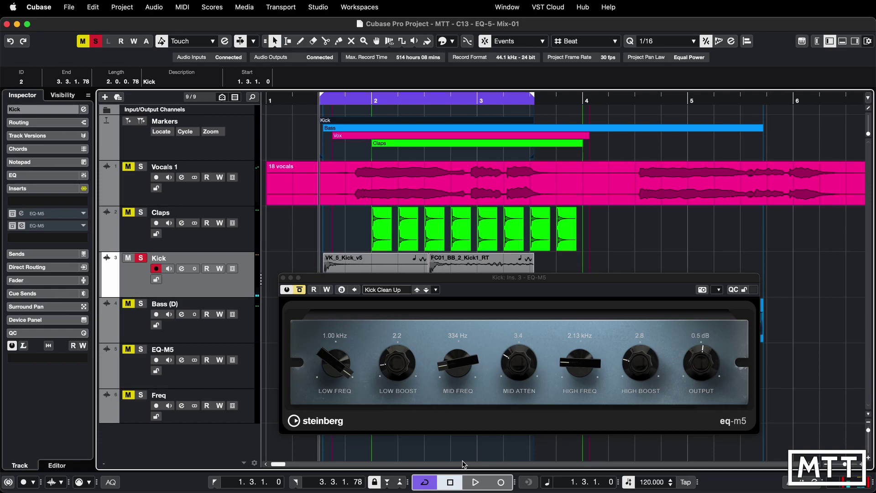
# Step: While the kick plays, take its Kick Clean Up EQ-M5 out of bypass, then stop playback
pyautogui.press('space')
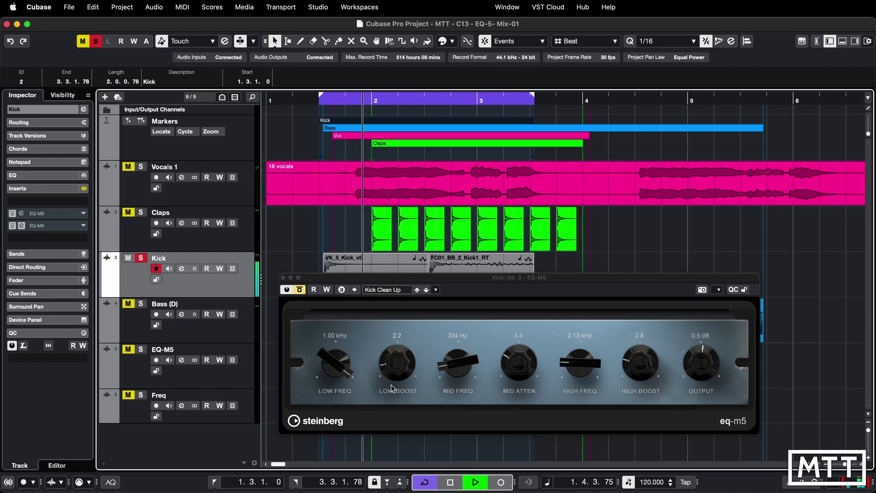
pyautogui.click(300, 290)
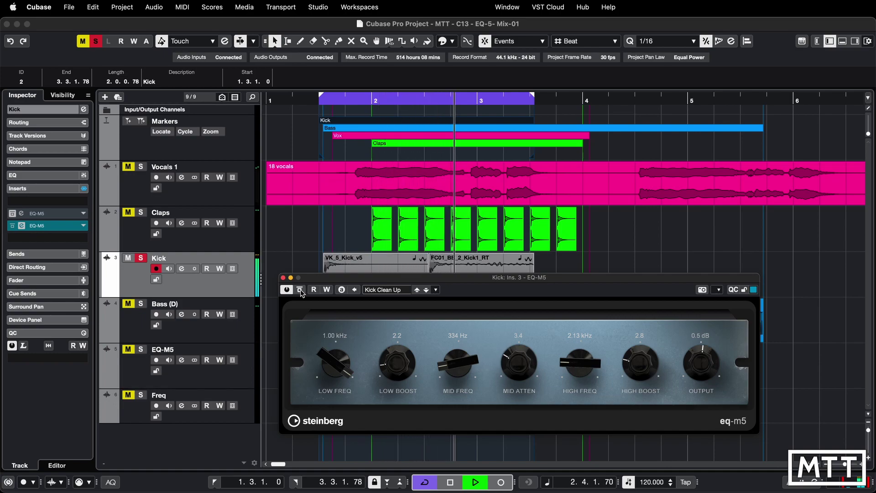
pyautogui.press('space')
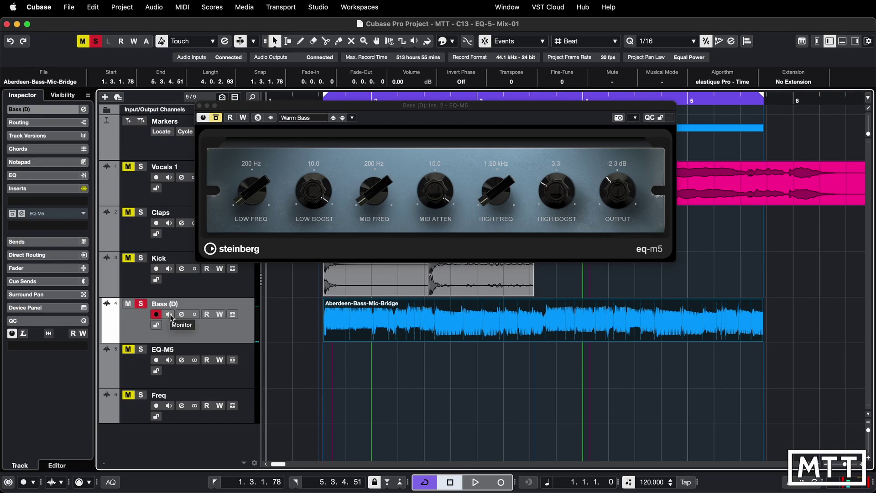
# Step: While the bass plays, re-enable its Warm Bass EQ-M5, then stop and view its preset list
pyautogui.press('space')
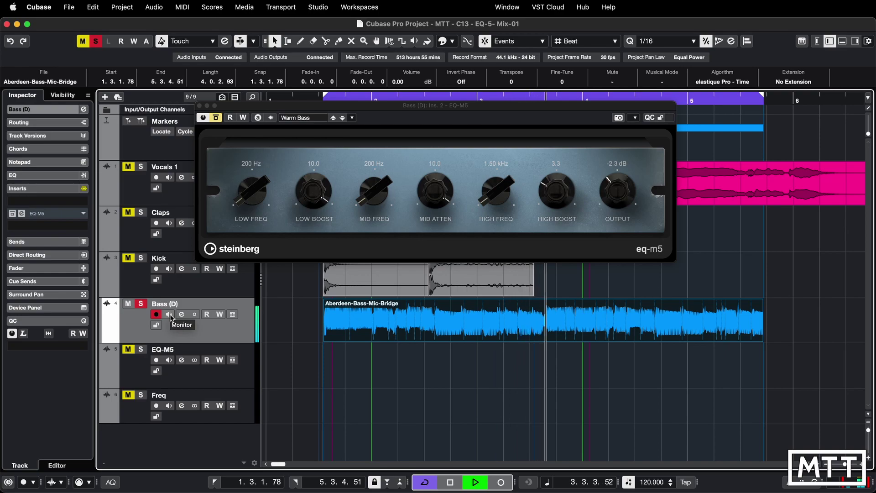
pyautogui.click(216, 118)
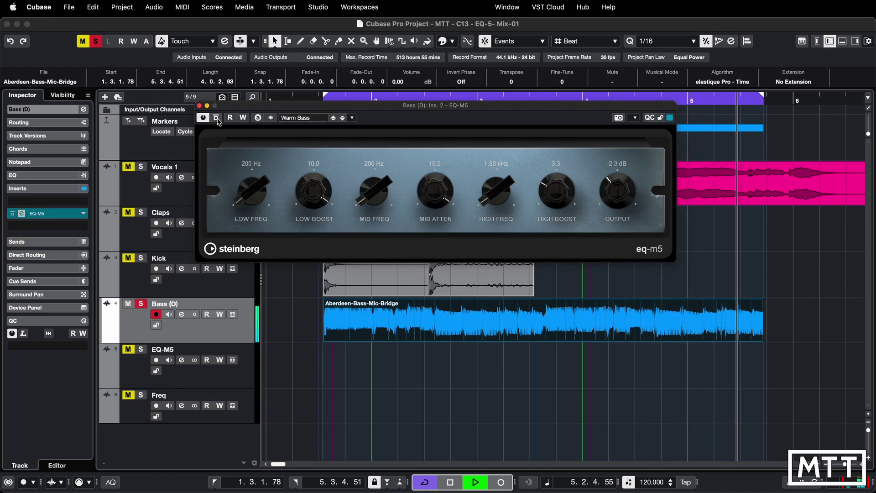
pyautogui.press('space')
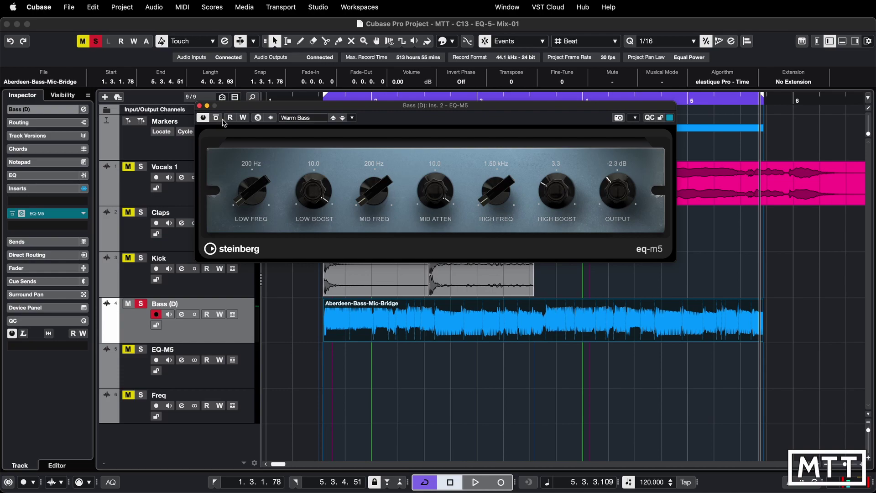
pyautogui.click(304, 118)
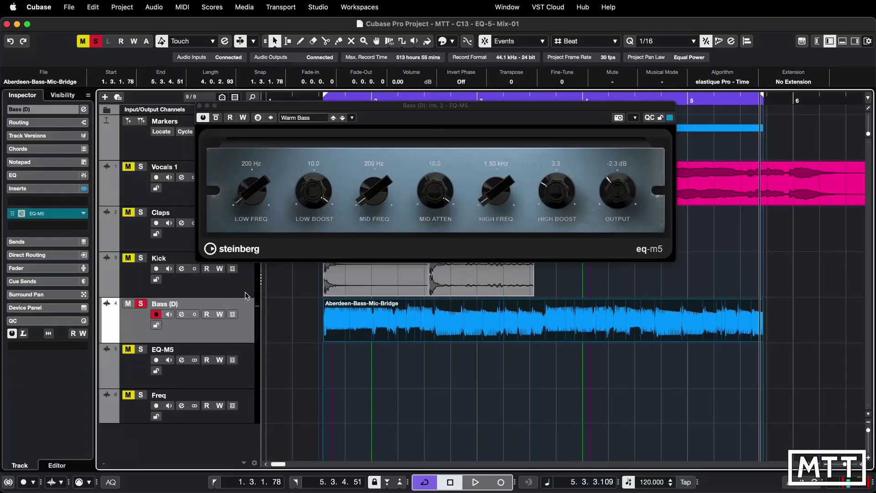
# Step: Show an automation lane under Bass (D) assigned to Ins. 2 EQ-M5 LowFreq
pyautogui.click(108, 339)
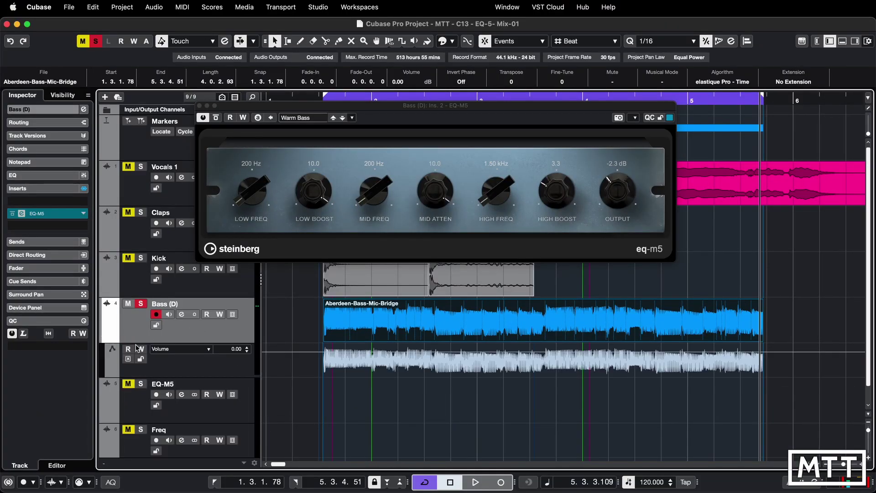
pyautogui.click(172, 355)
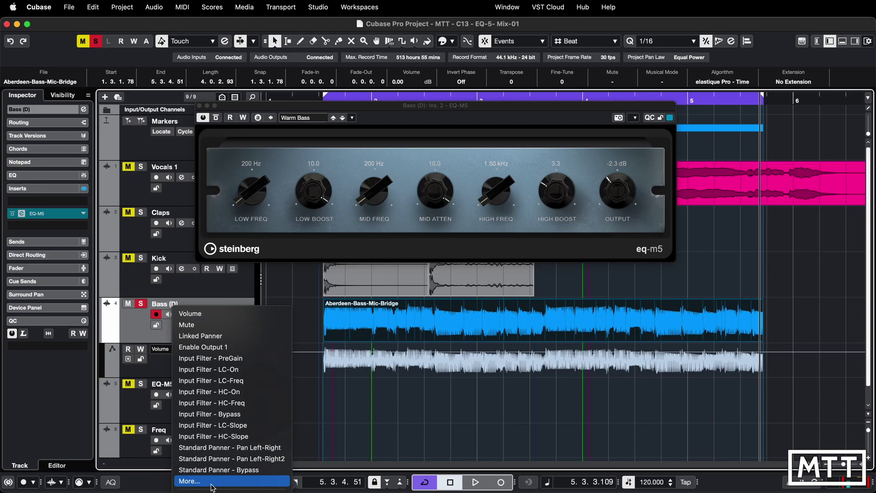
pyautogui.click(213, 482)
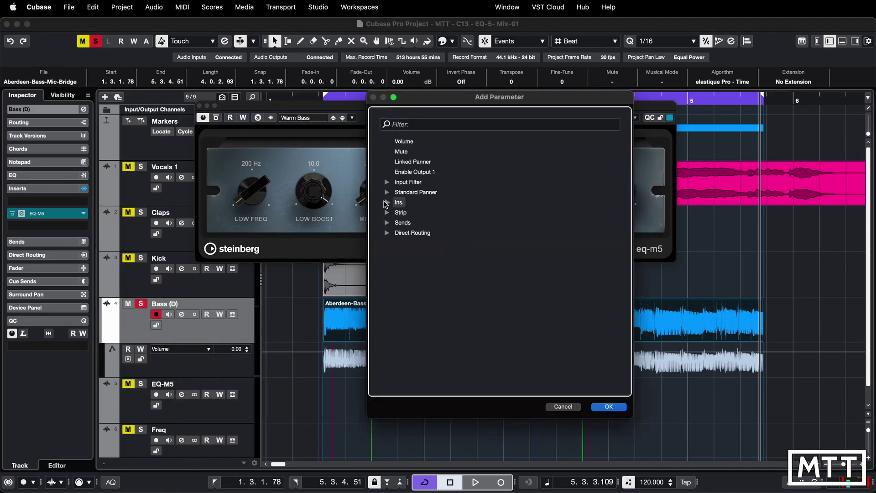
pyautogui.click(387, 202)
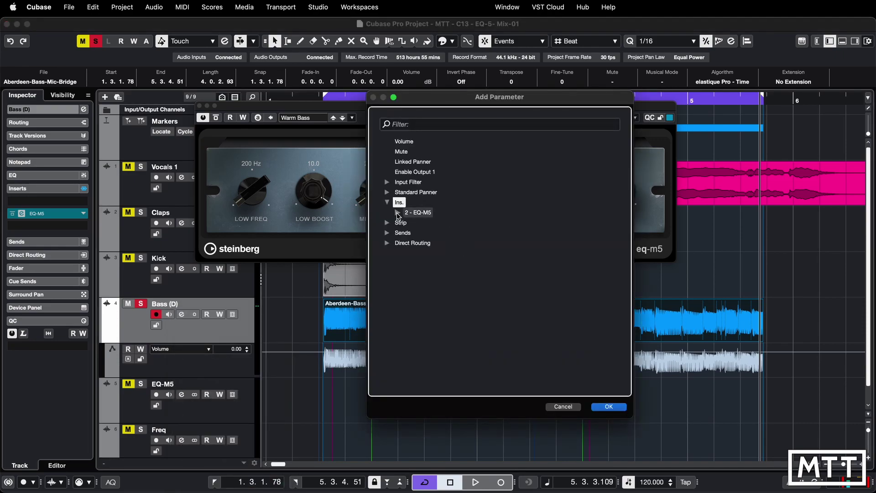
pyautogui.click(397, 213)
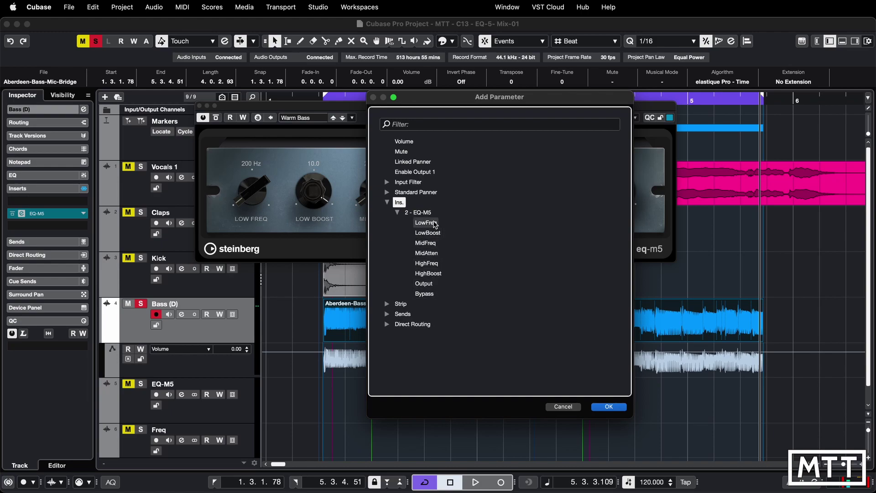
pyautogui.click(427, 223)
pyautogui.doubleClick(424, 223)
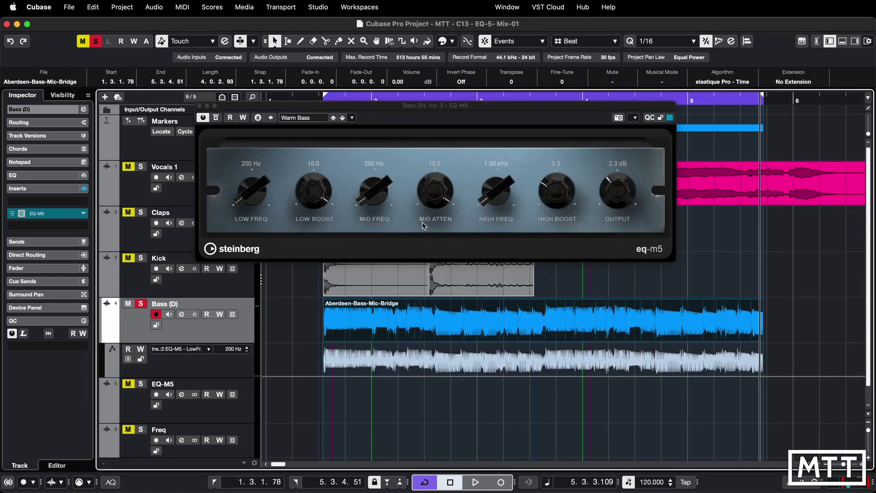
# Step: Select the LowFreq automation lane and drag Low Freq to about 673 Hz
pyautogui.click(240, 369)
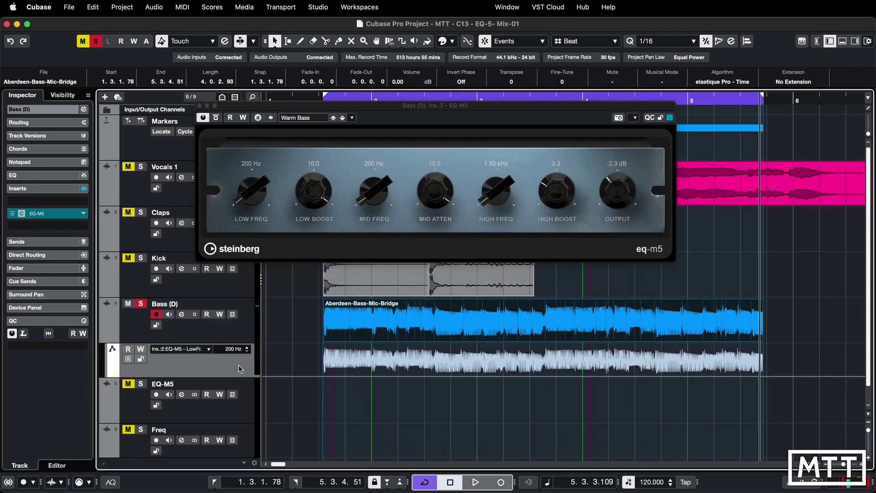
pyautogui.scroll(5, 249, 349)
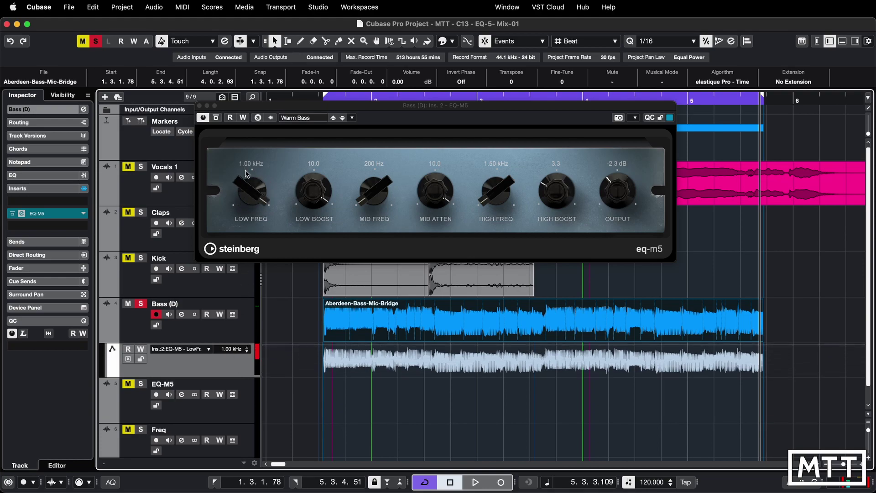
pyautogui.moveTo(247, 173); pyautogui.dragTo(235, 334)
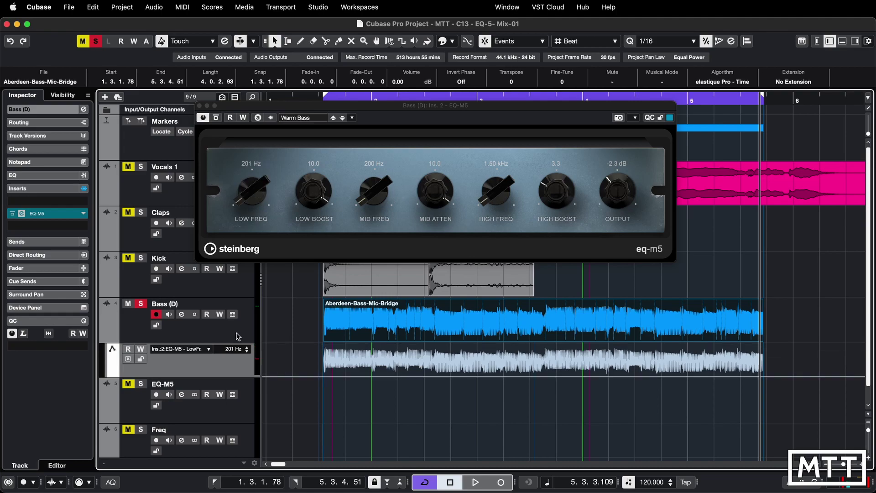